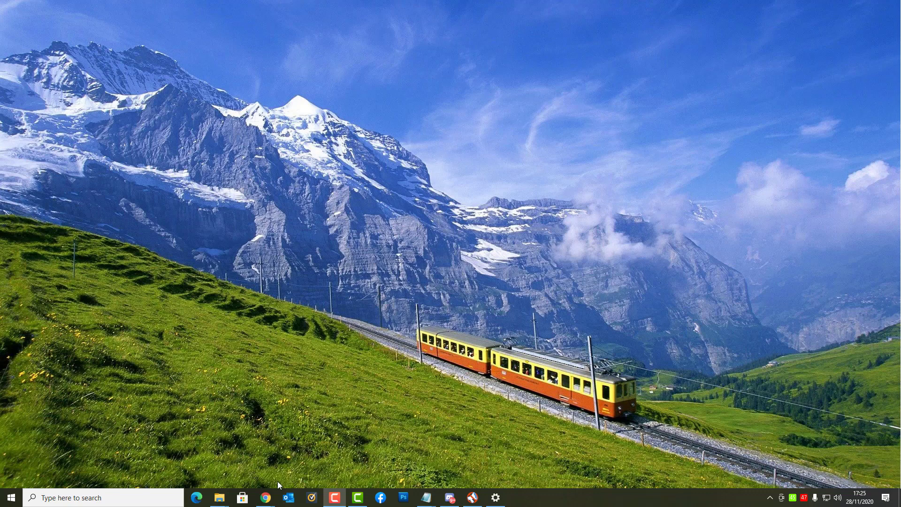
Restore the Chrome window showing the Debloat-Windows-10 GitHub repository from the taskbar
mouse_move(269, 499)
left_click(243, 458)
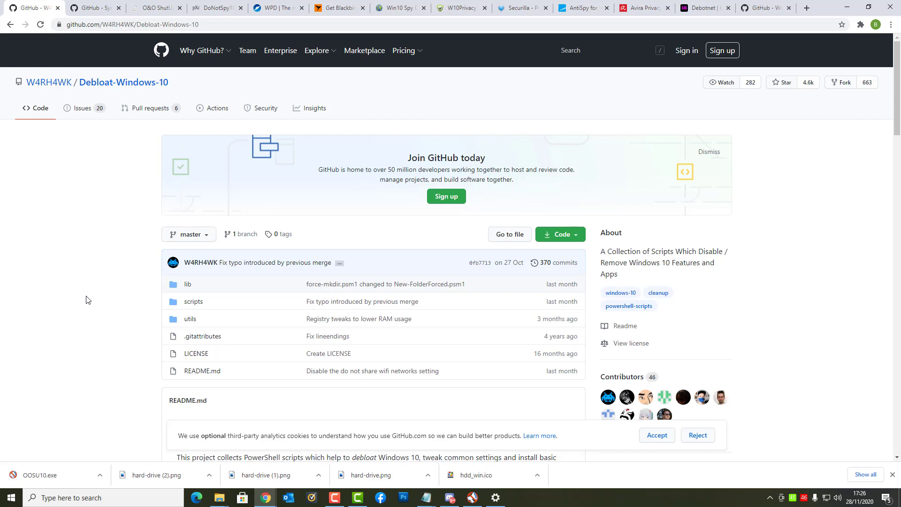
scroll(86, 300, "down", 6)
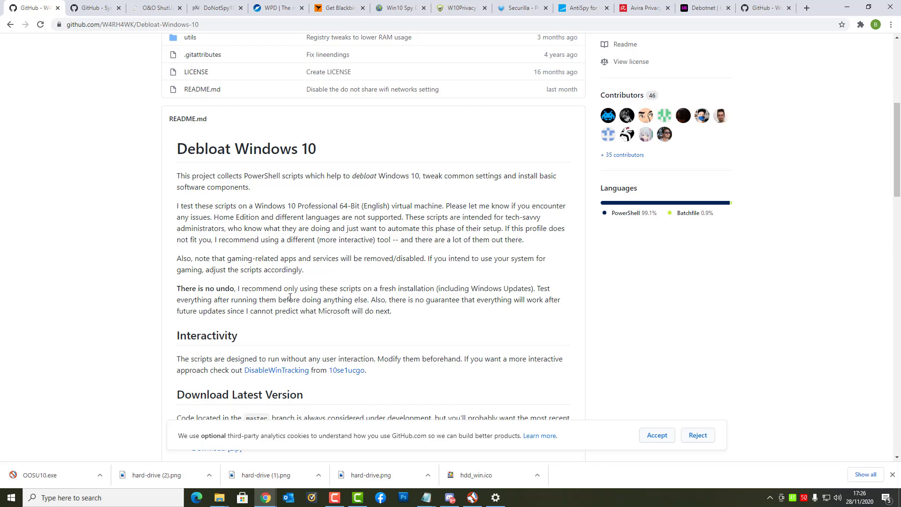
scroll(290, 297, "down", 1)
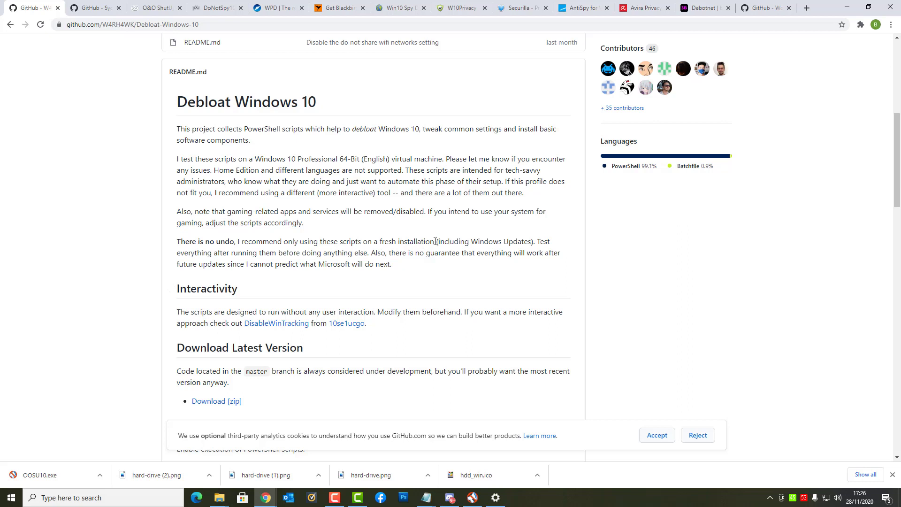
left_click_drag(435, 243, 176, 244)
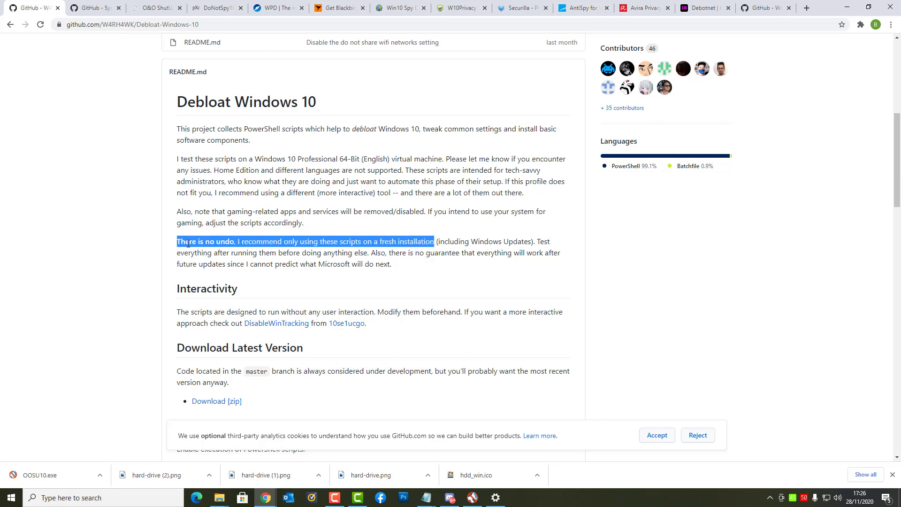
left_click(519, 272)
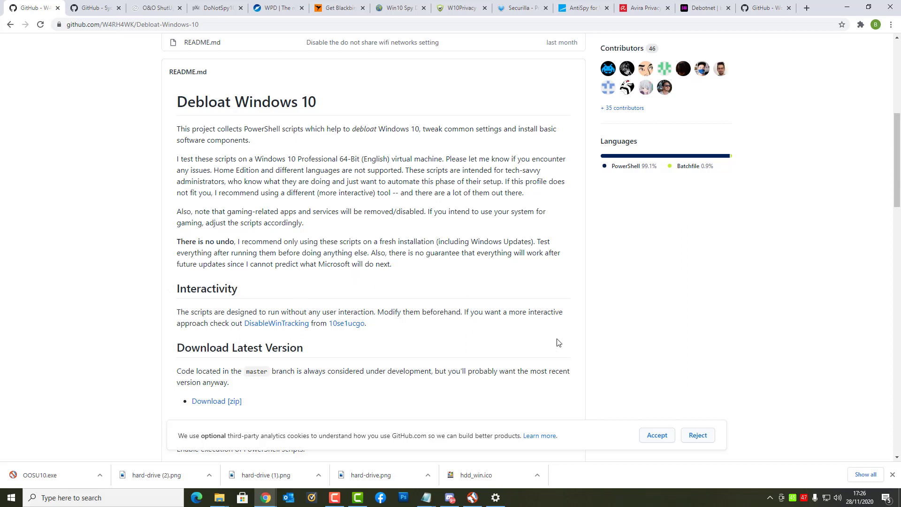
scroll(535, 328, "up", 2)
scroll(533, 324, "up", 5)
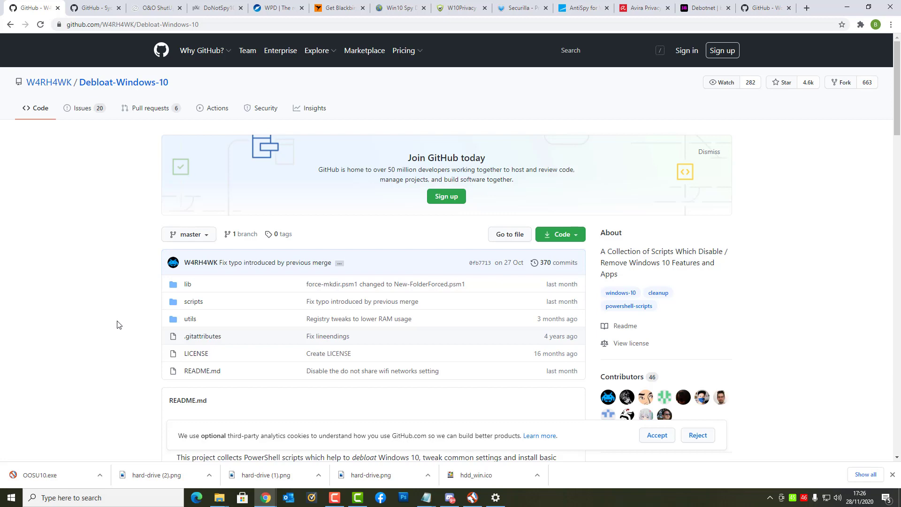
Read through the Windows10Debloater README, then switch to the O&O ShutUp10 product page
left_click(92, 8)
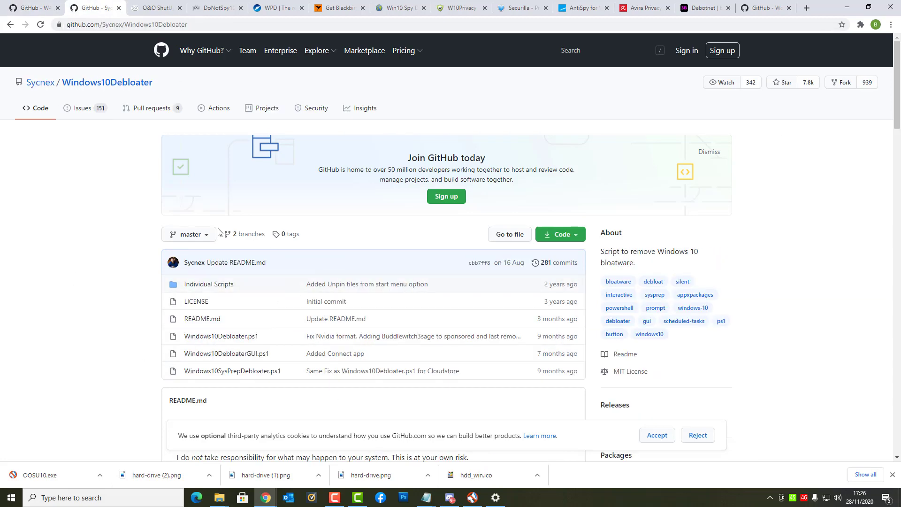
scroll(313, 352, "down", 2)
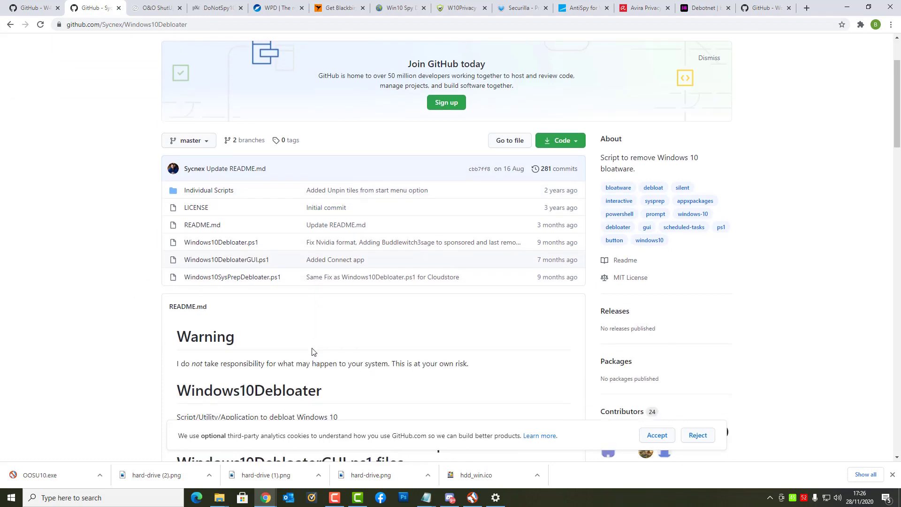
scroll(313, 352, "down", 7)
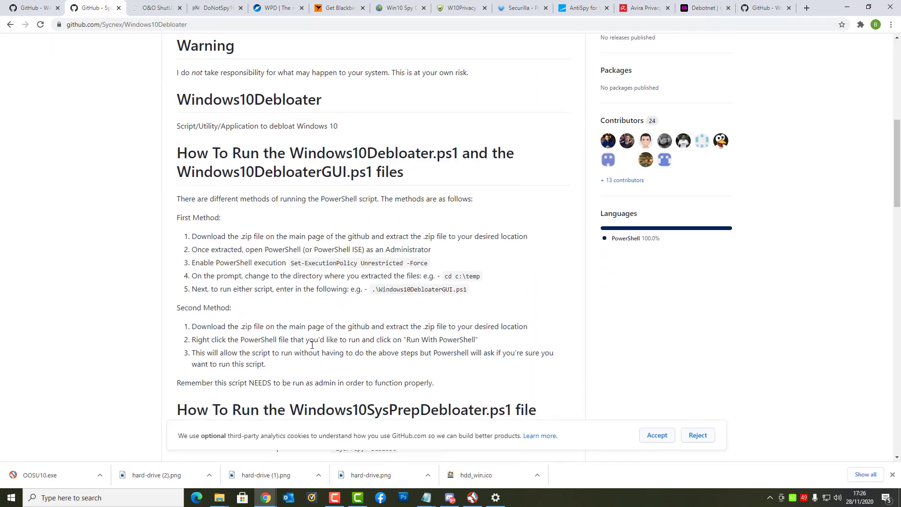
scroll(313, 348, "down", 3)
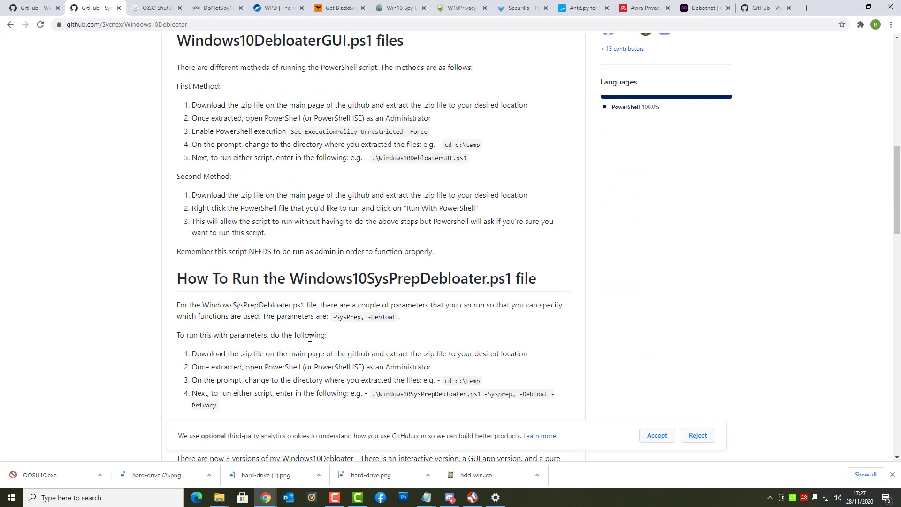
scroll(310, 338, "down", 2)
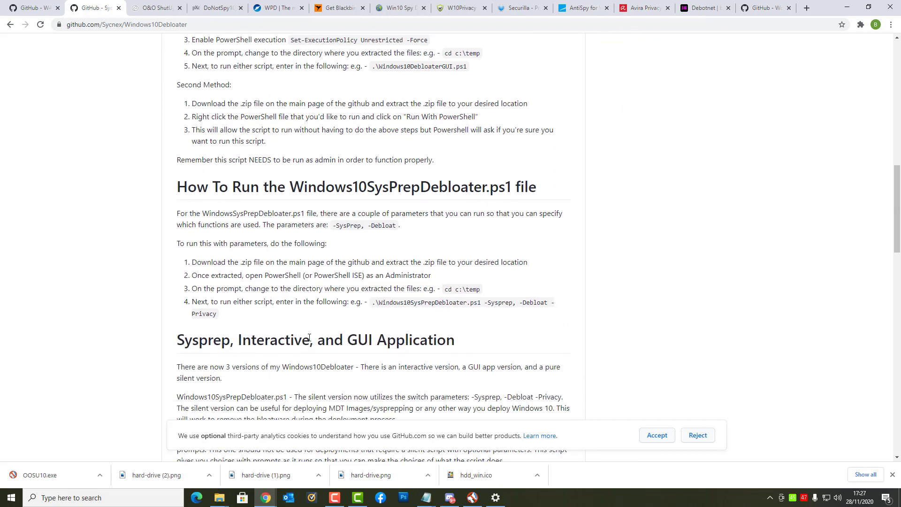
scroll(309, 337, "down", 5)
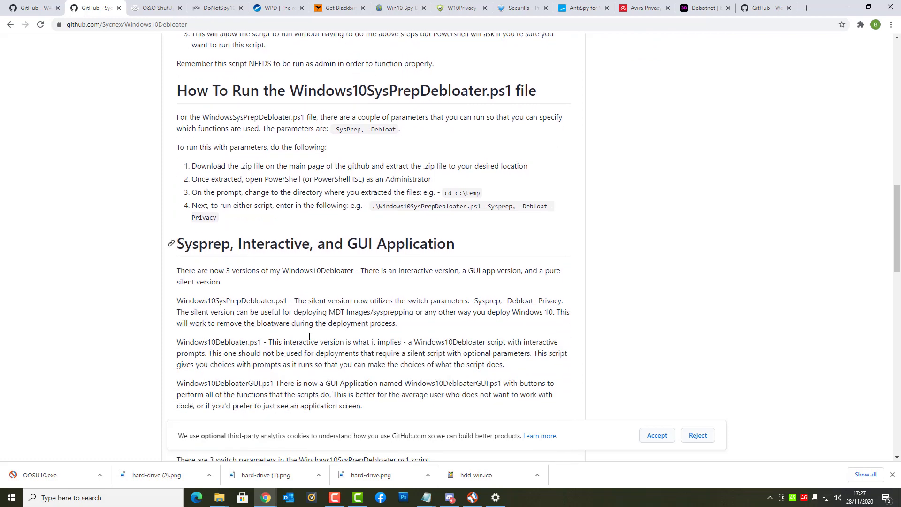
scroll(309, 337, "down", 3)
scroll(308, 333, "up", 20)
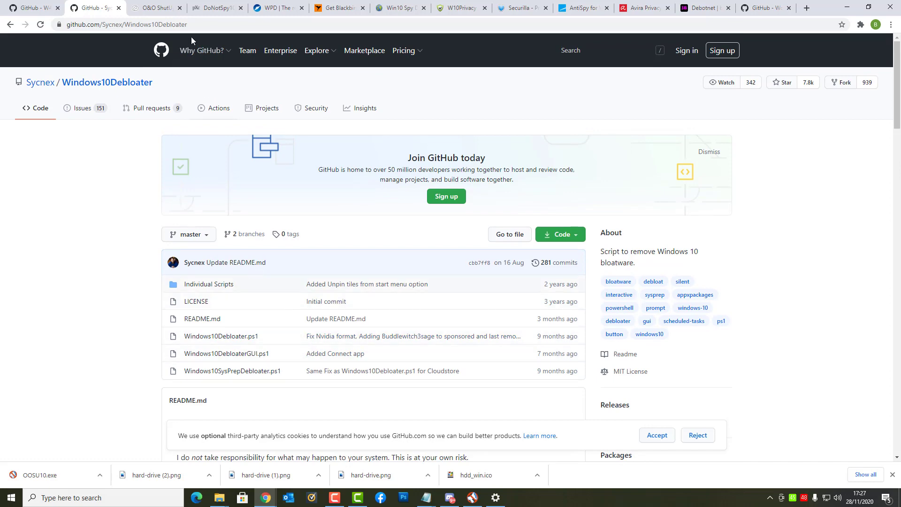
left_click(151, 14)
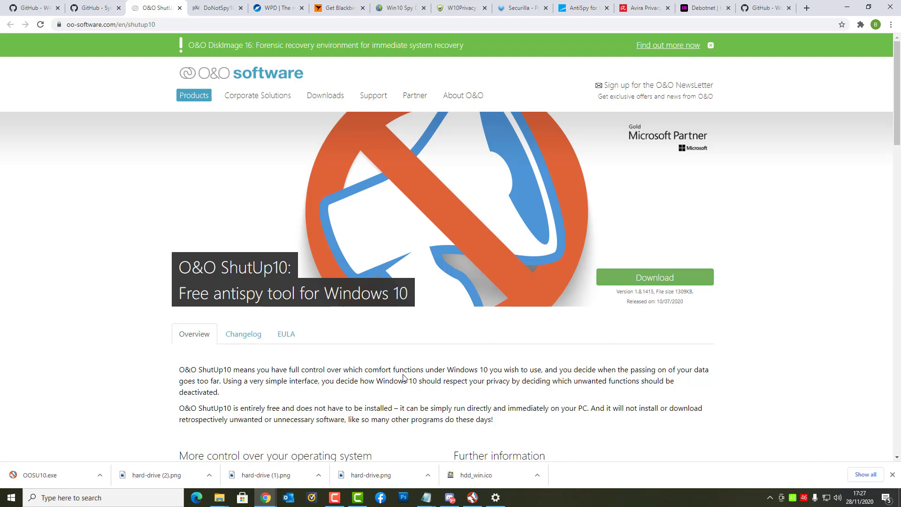
Run the downloaded OOSU10.exe, minimize Chrome, and scroll ShutUp10's settings list to the top
left_click(61, 477)
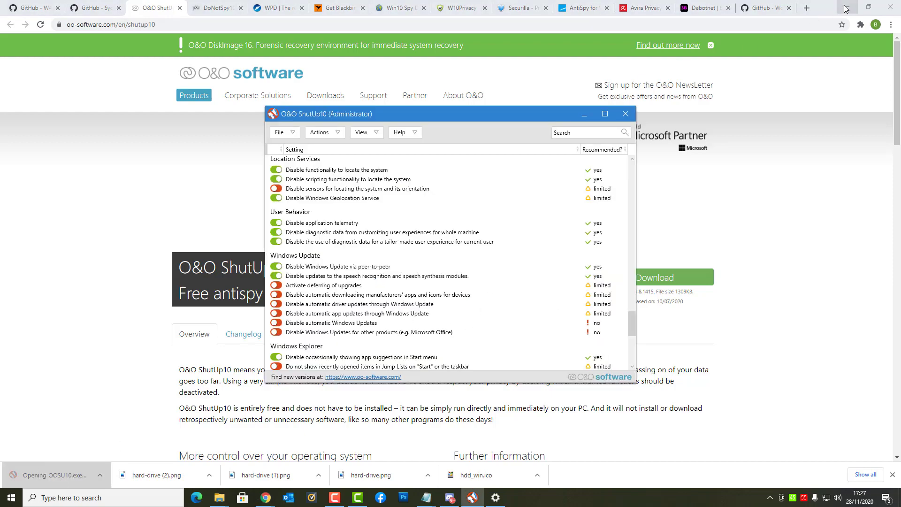
left_click(847, 7)
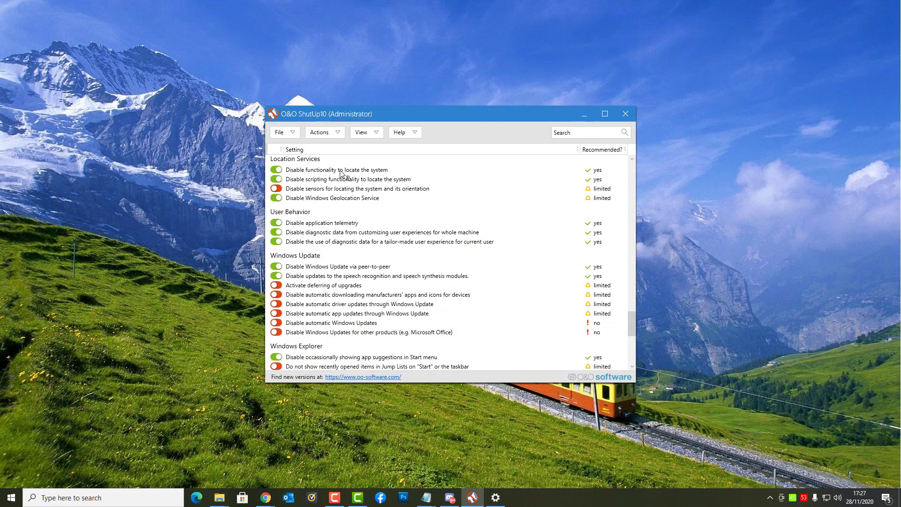
left_click_drag(632, 322, 638, 159)
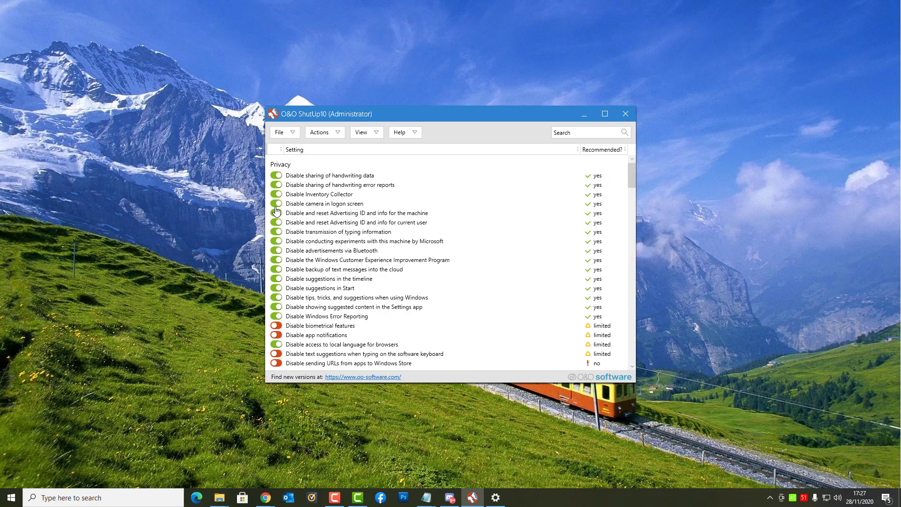
Toggle a Privacy setting, decline the restore point, and open the Actions bulk-apply options
left_click(277, 212)
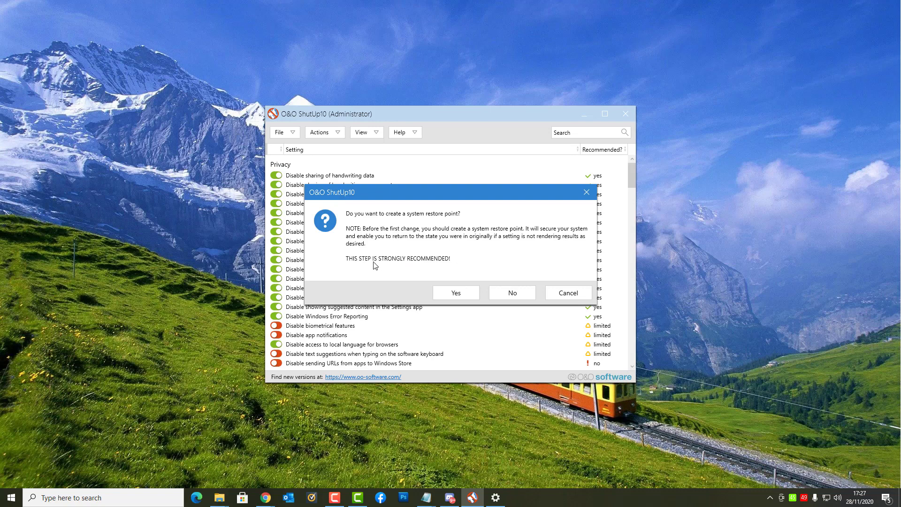
left_click(587, 295)
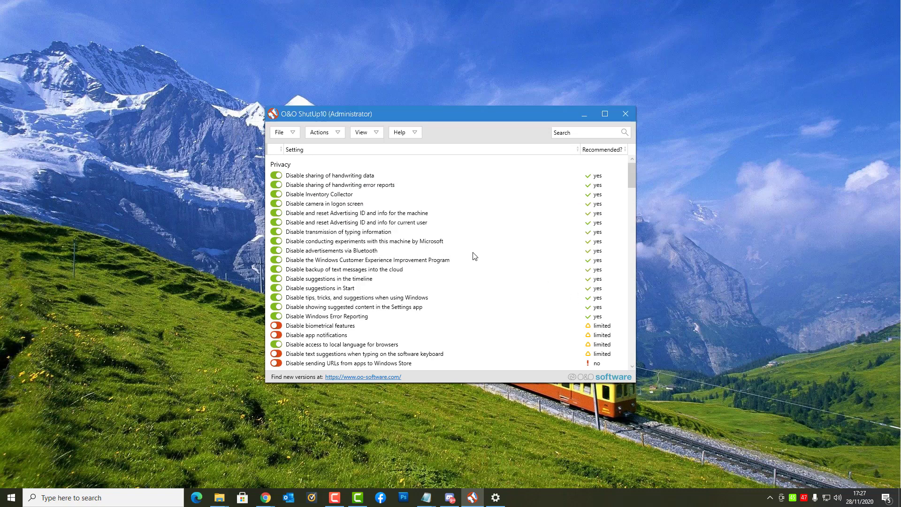
left_click(337, 133)
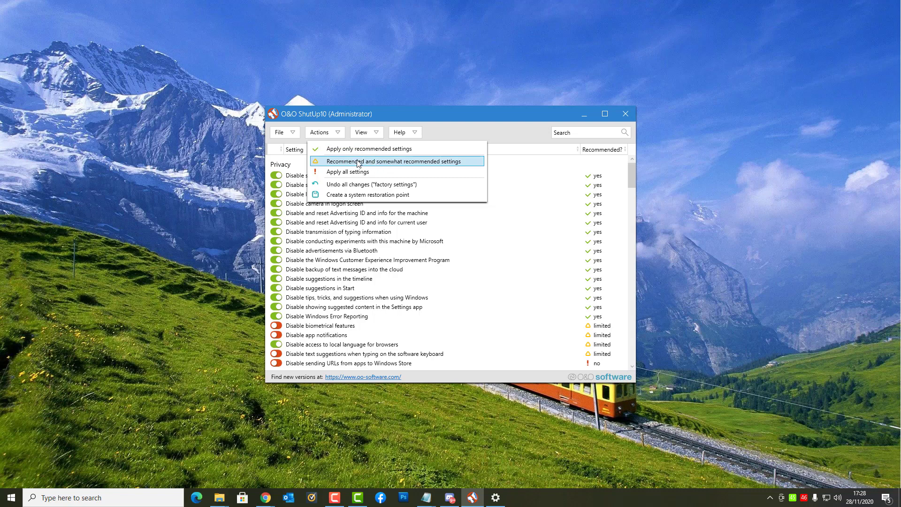
Read the descriptions of Disable biometrical features, app notifications and browser local language settings
left_click(605, 328)
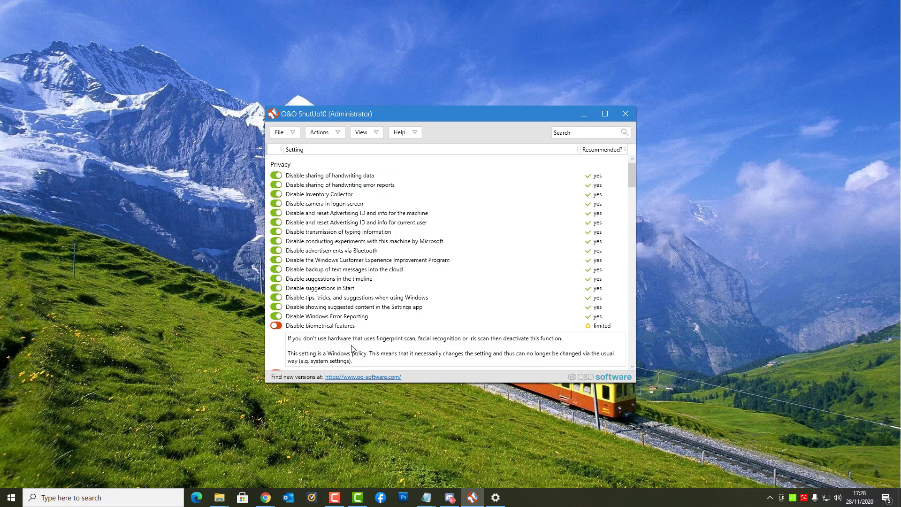
scroll(371, 350, "down", 1)
left_click(601, 330)
scroll(583, 325, "down", 1)
left_click(601, 295)
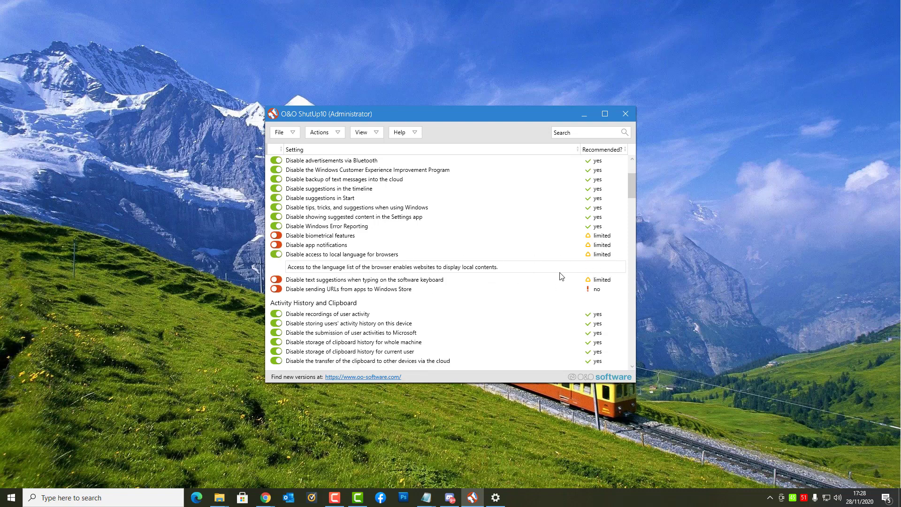
Toggle 'Disable recordings of user activity' and agree to create a system restore point
scroll(563, 310, "up", 4)
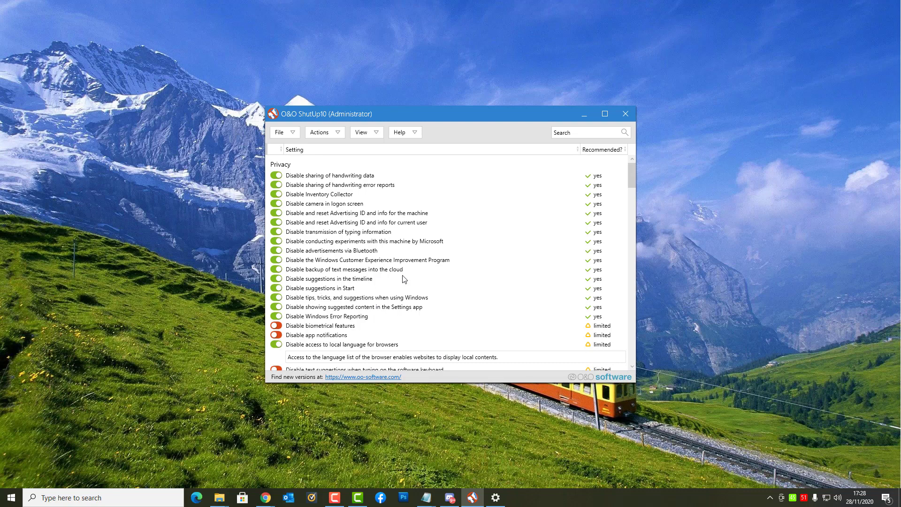
scroll(390, 282, "down", 4)
scroll(371, 290, "down", 1)
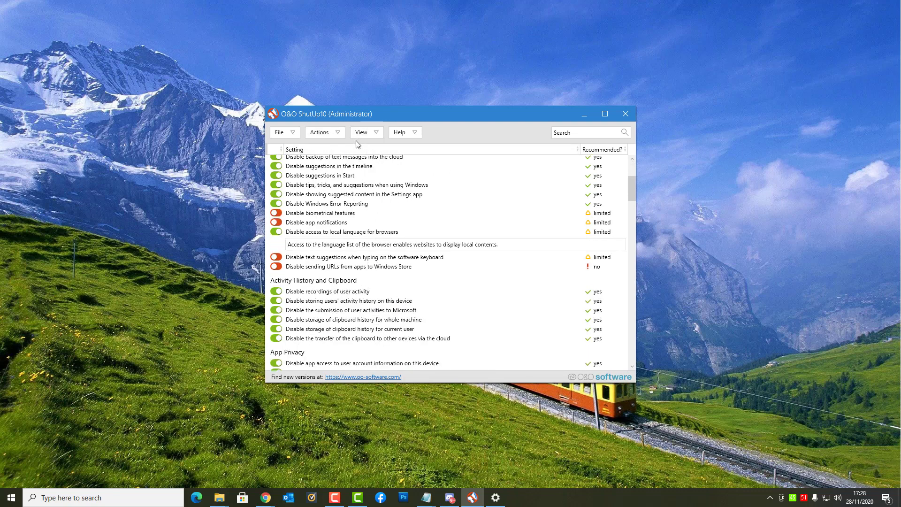
left_click(278, 292)
left_click(458, 293)
Switch 'Disable recordings of user activity' on, off and on again, then scroll to the Edge settings
left_click(276, 276)
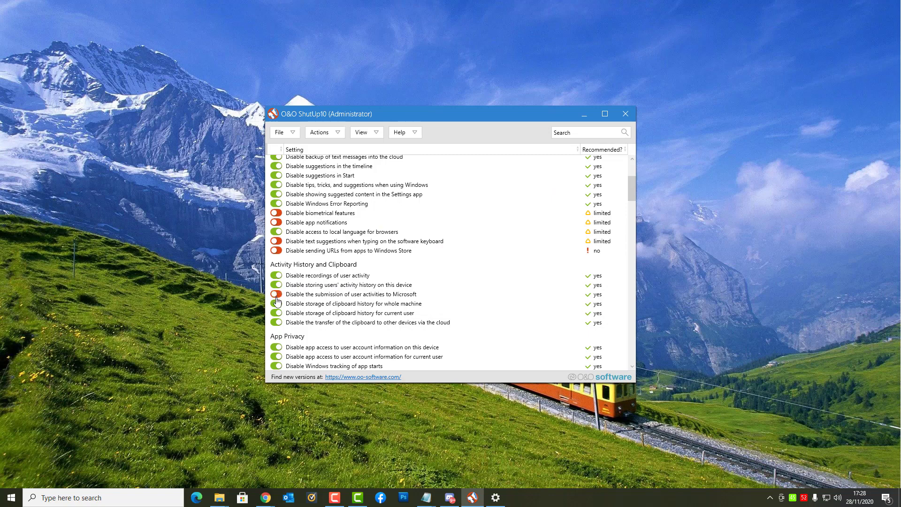
left_click(277, 277)
left_click(277, 276)
scroll(375, 331, "down", 3)
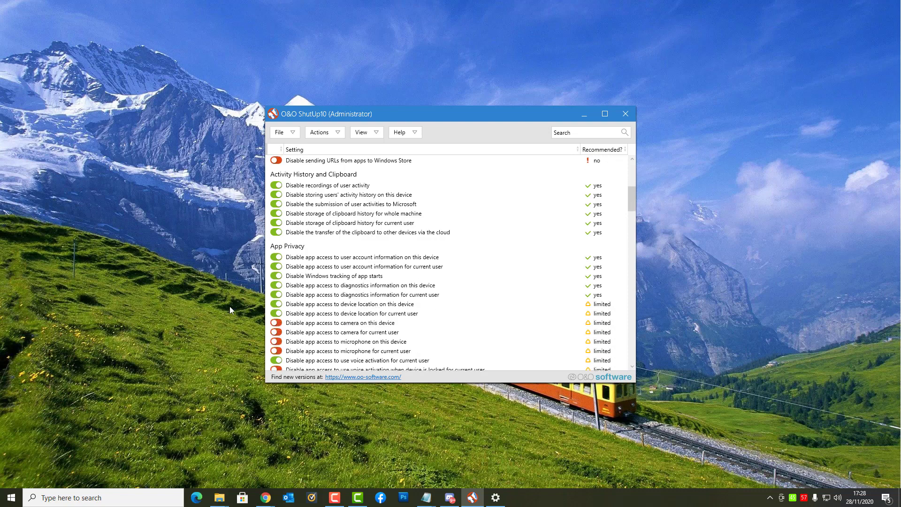
scroll(397, 334, "down", 2)
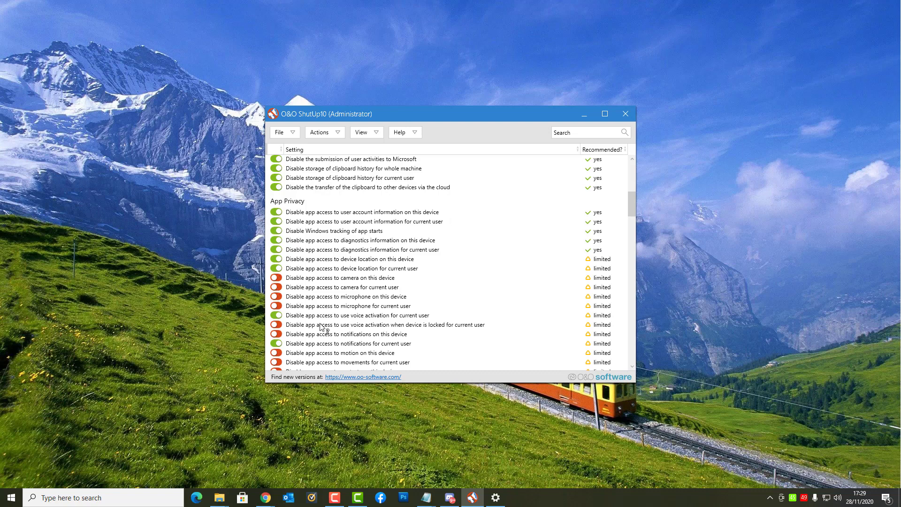
left_click_drag(631, 199, 626, 268)
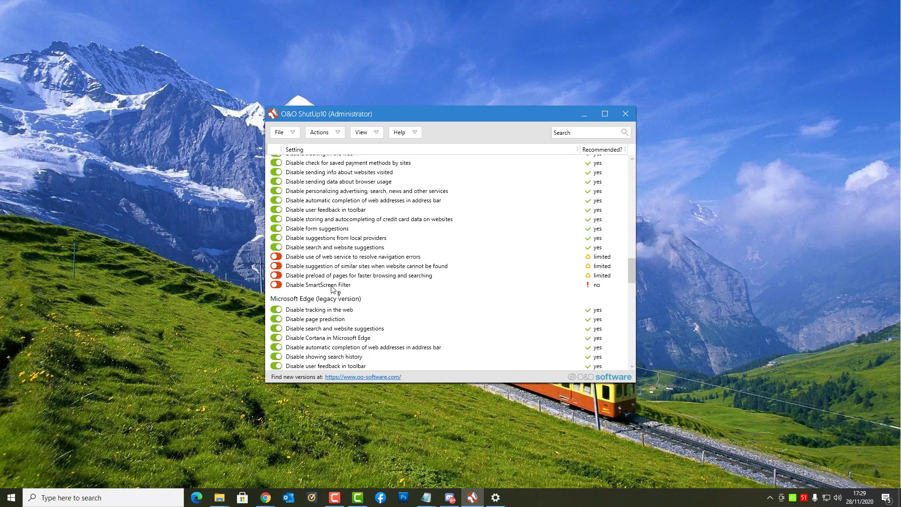
Close O&O ShutUp10, backing out once, then confirming and skipping the restart
left_click(625, 115)
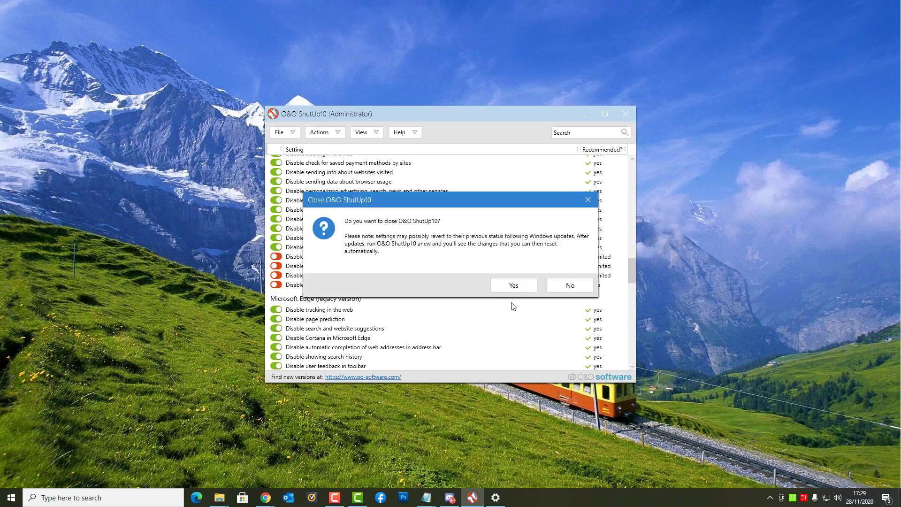
left_click(565, 285)
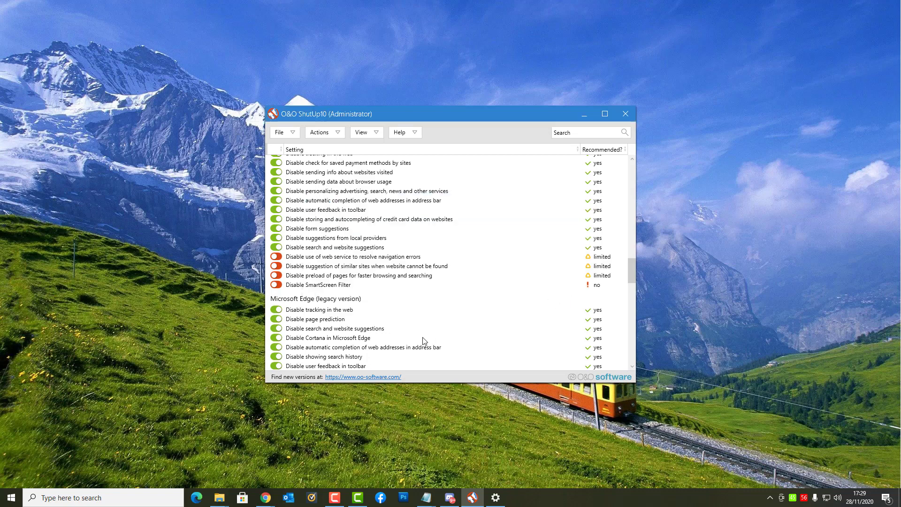
left_click(626, 115)
left_click(502, 283)
left_click(535, 301)
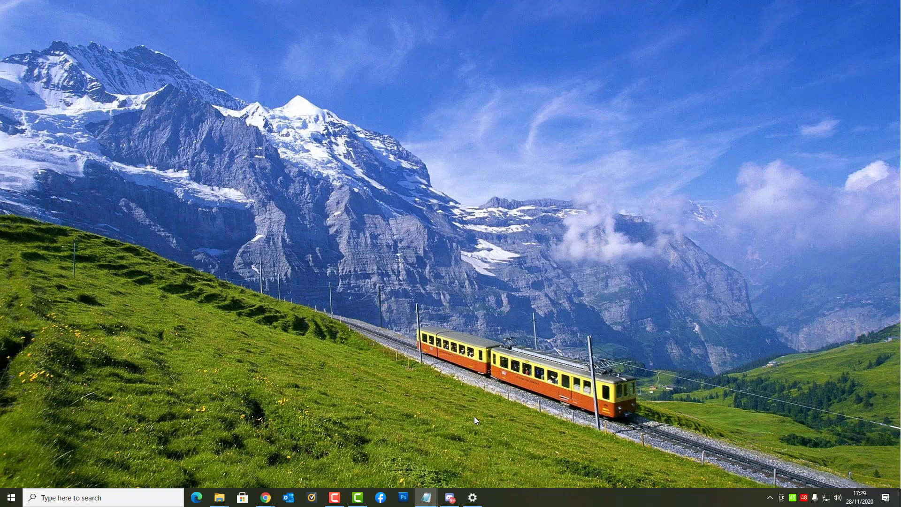
Open Windows Settings and go to Privacy > Speech
left_click(12, 498)
left_click(13, 462)
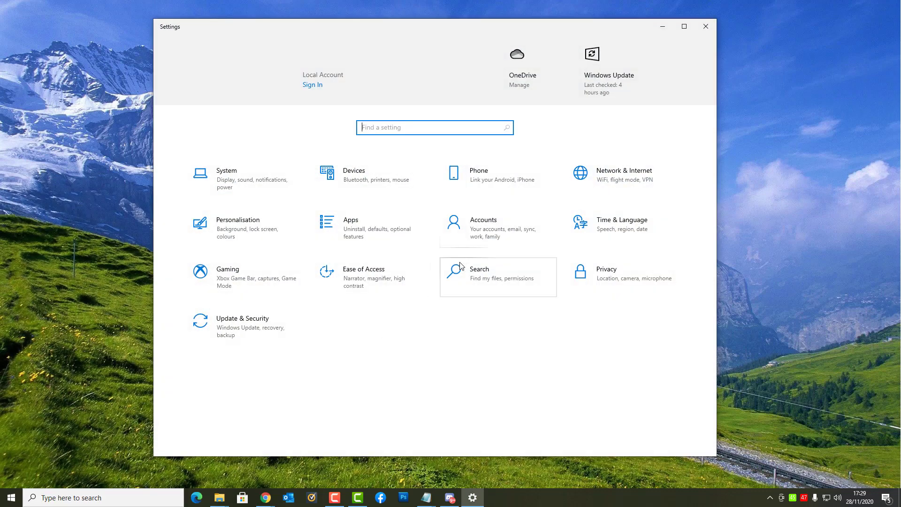
left_click(603, 282)
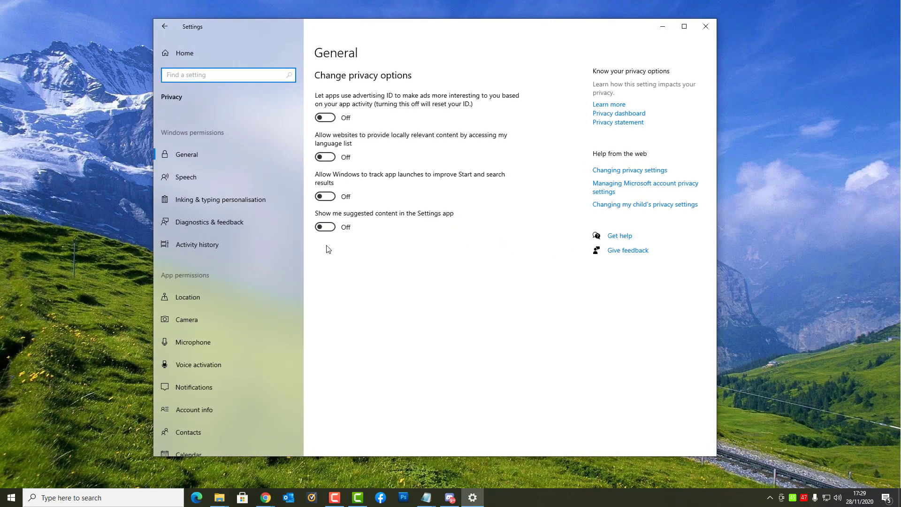
left_click(207, 180)
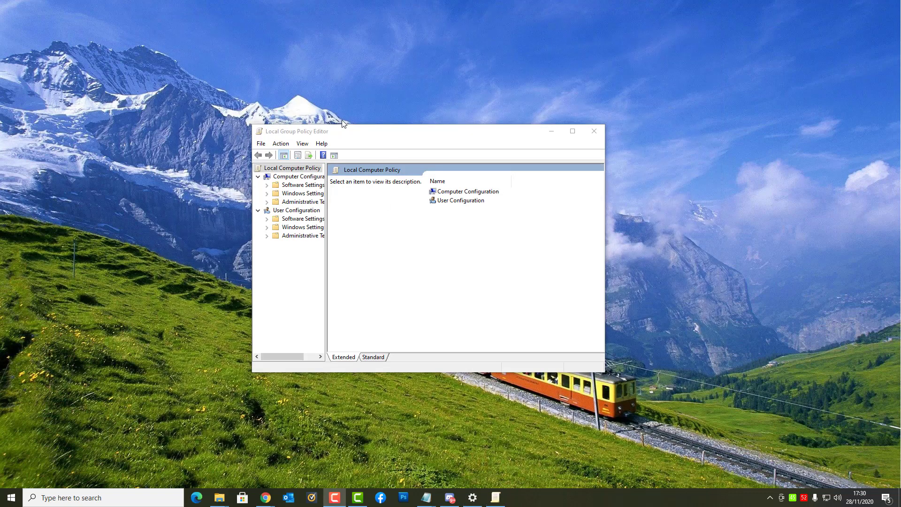
Enlarge the Group Policy Editor window, widen its tree pane and reposition it
left_click_drag(252, 125, 191, 44)
left_click_drag(266, 202, 309, 203)
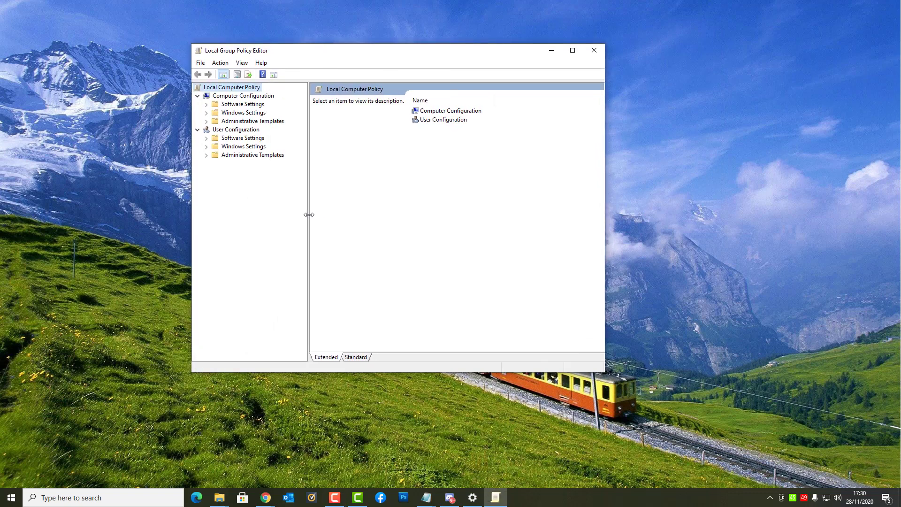
left_click_drag(374, 56, 393, 109)
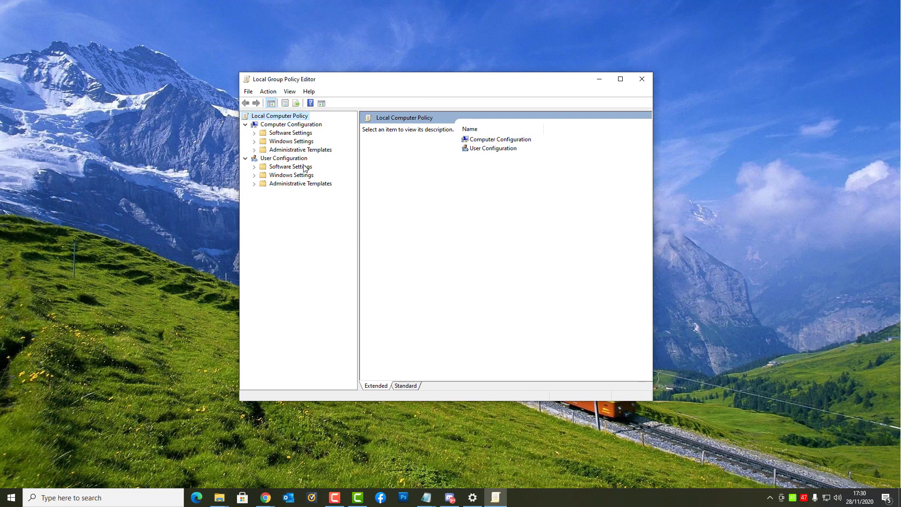
Expand Computer Configuration > Administrative Templates > Windows Components and select Text Input
left_click(254, 150)
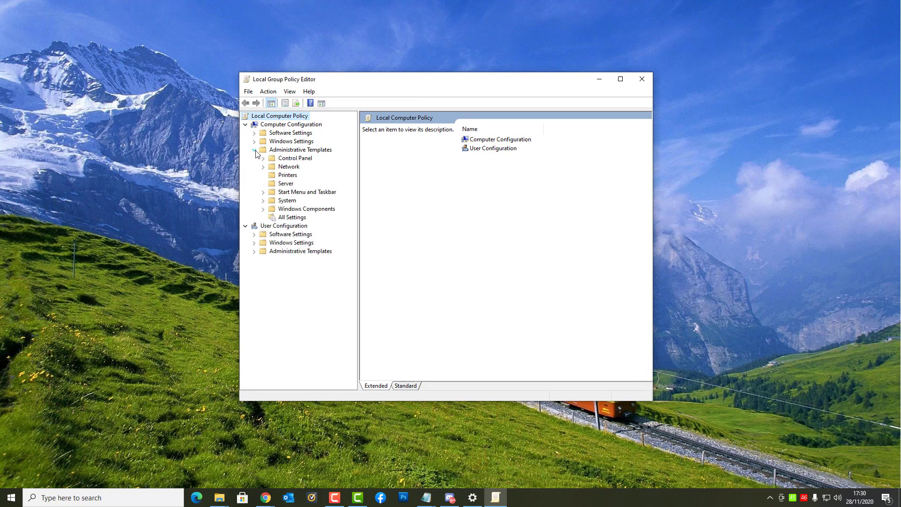
double_click(290, 210)
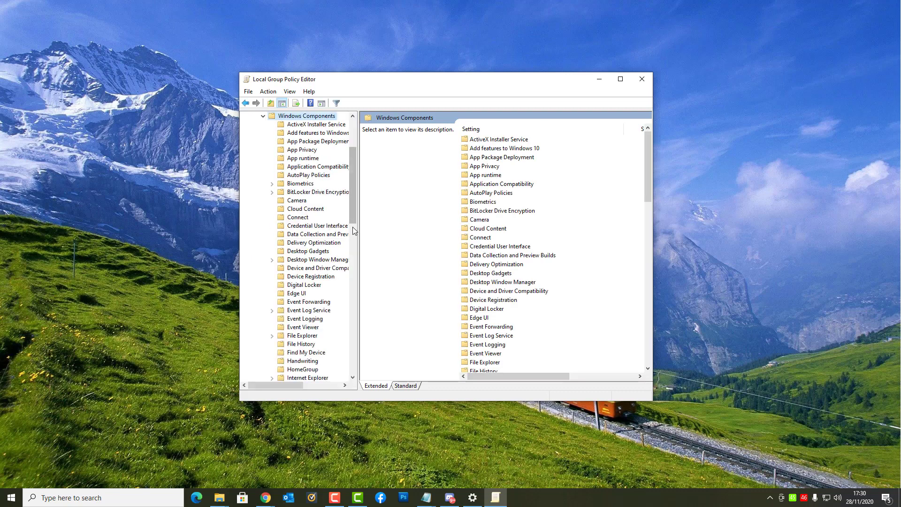
left_click_drag(358, 232, 375, 243)
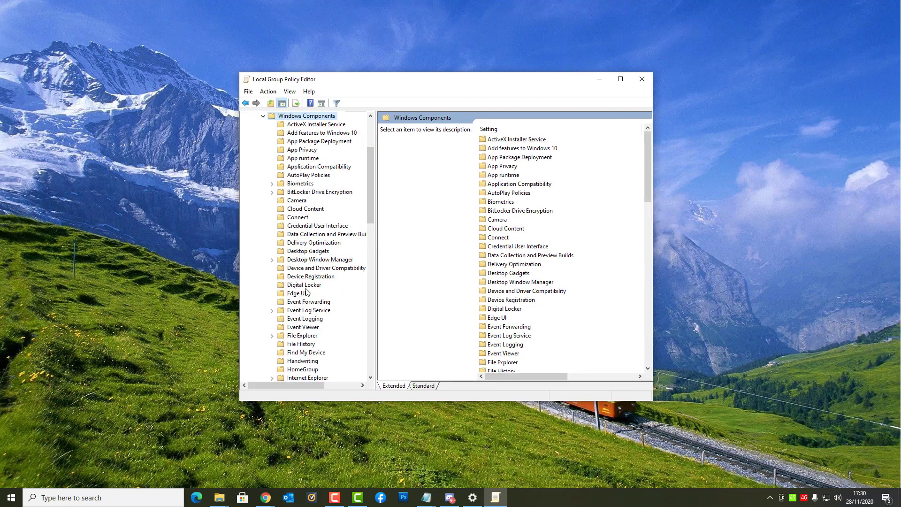
scroll(315, 319, "down", 5)
scroll(317, 339, "down", 12)
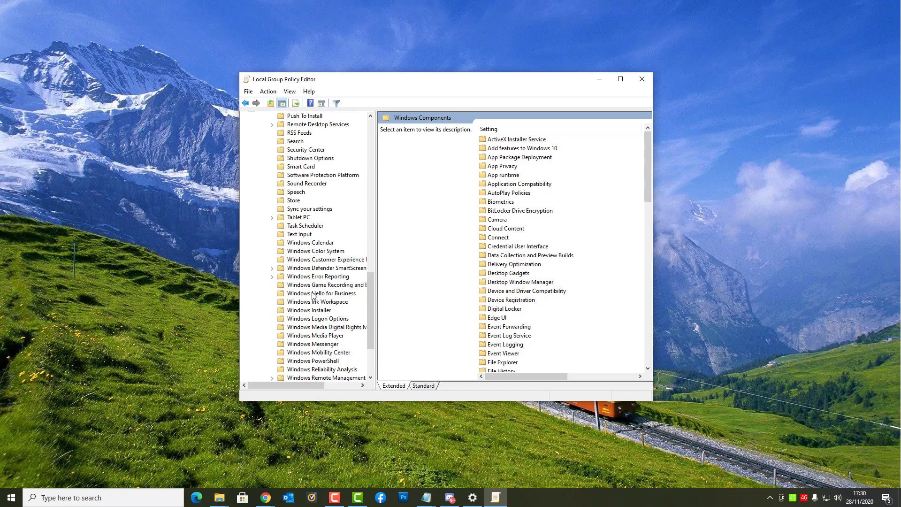
left_click(301, 236)
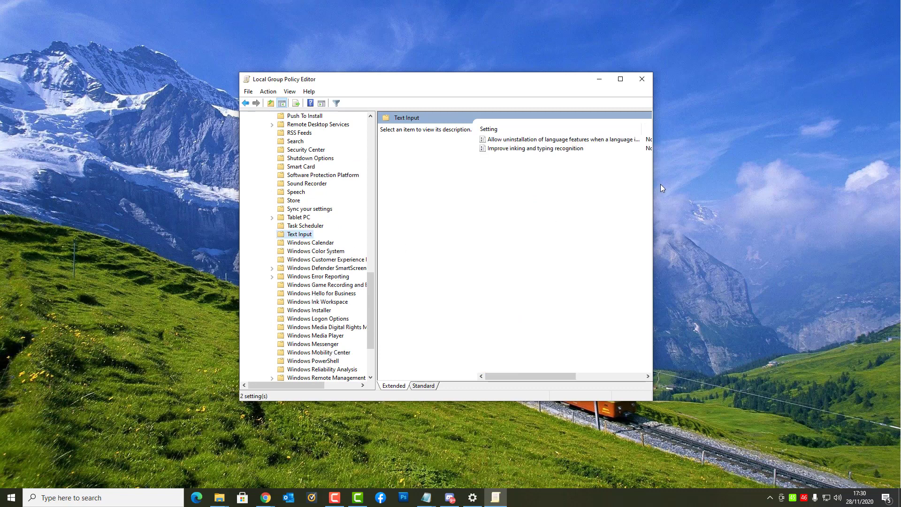
Open 'Improve inking and typing recognition', cancel it as Not configured, and close the editor
left_click_drag(653, 193, 767, 193)
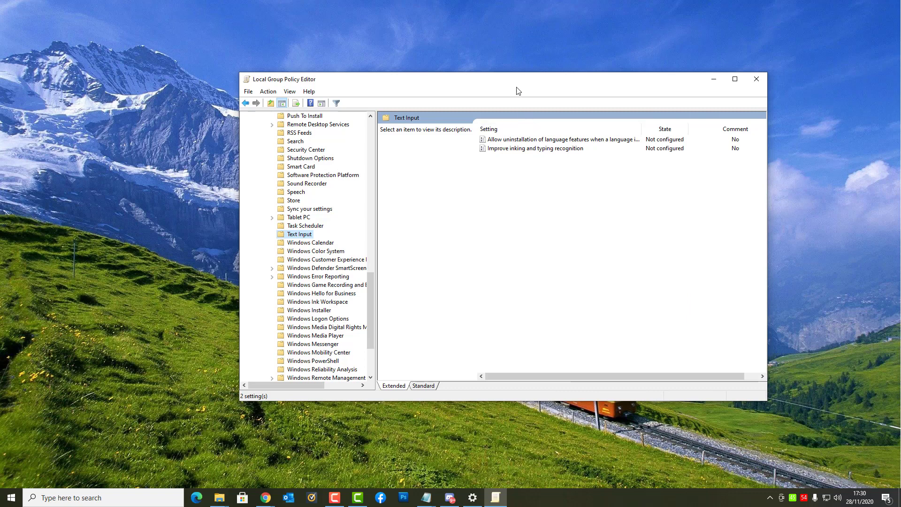
left_click_drag(515, 88, 461, 86)
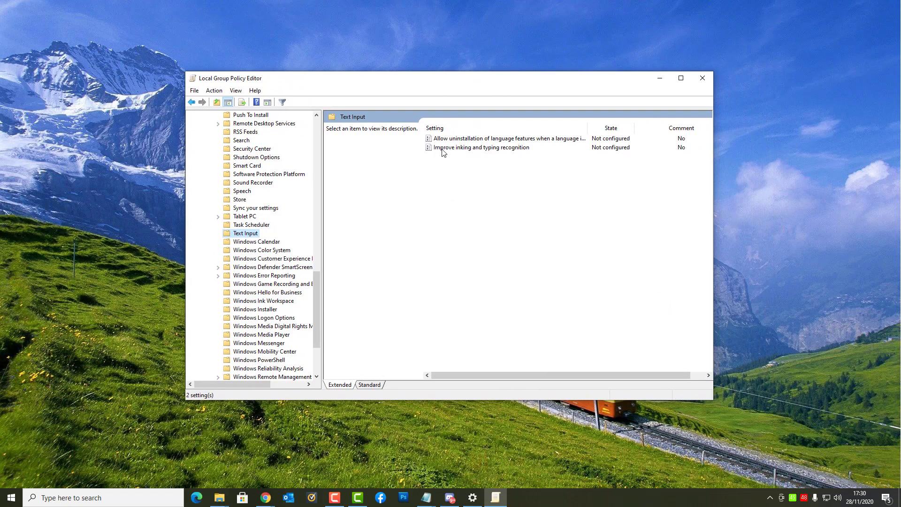
double_click(503, 149)
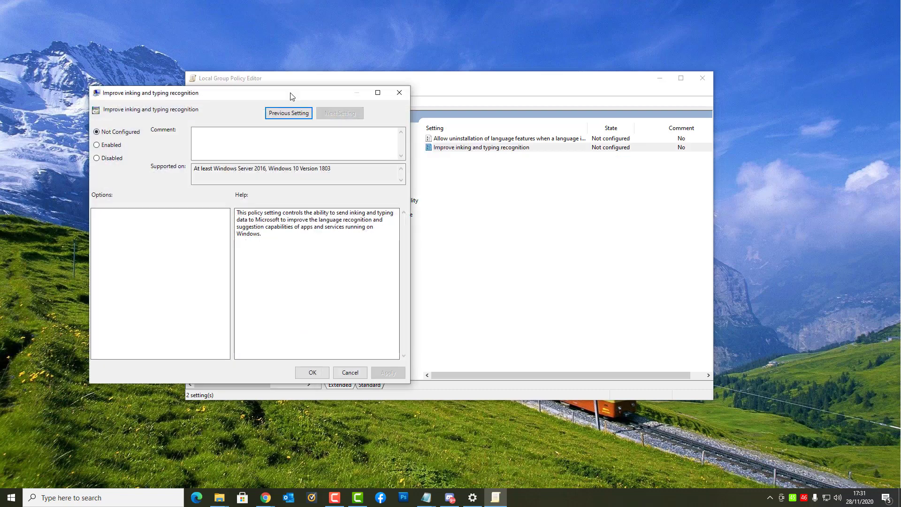
left_click_drag(291, 96, 503, 103)
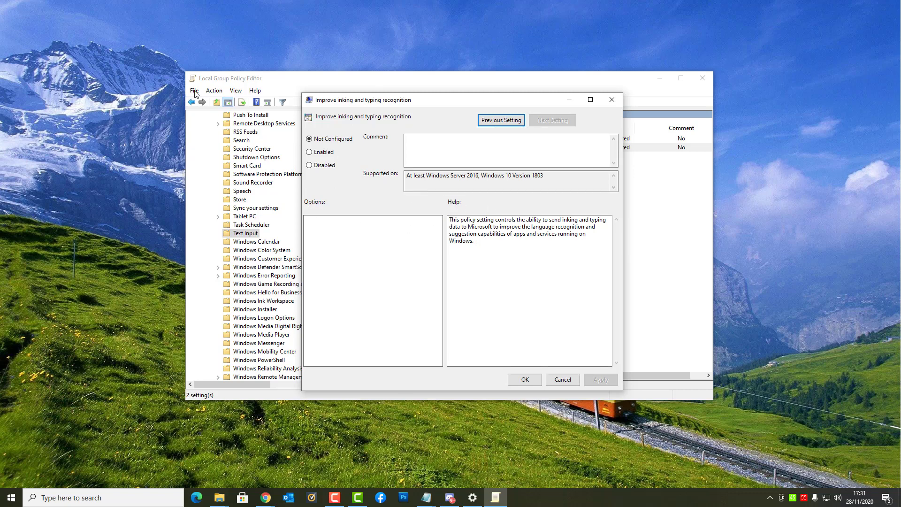
left_click(563, 380)
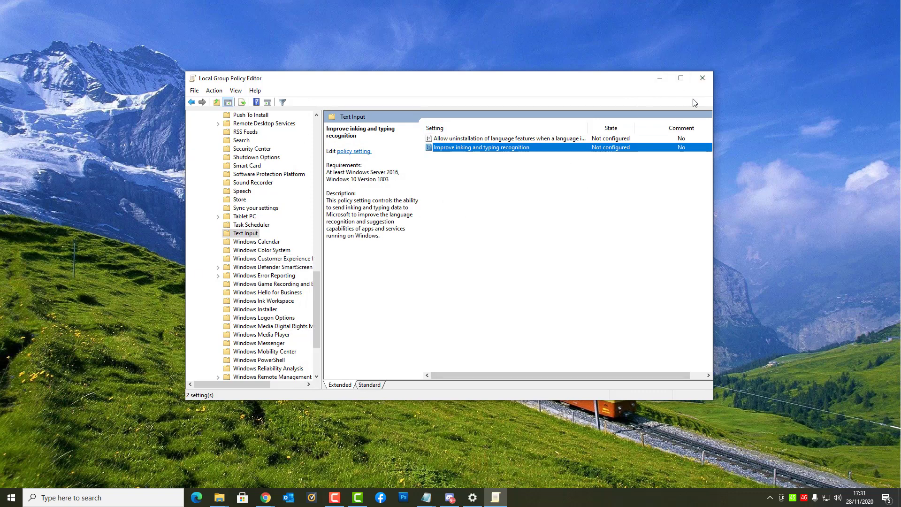
left_click(702, 79)
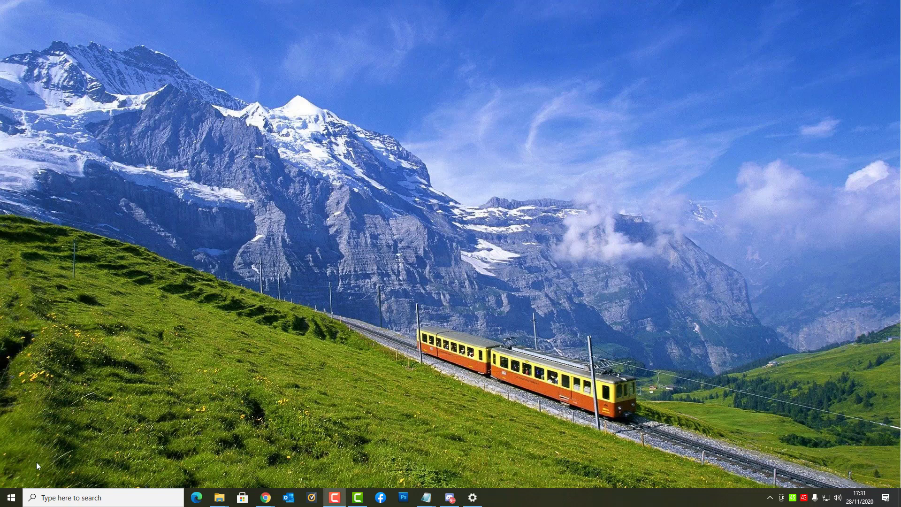
left_click(11, 497)
left_click(12, 454)
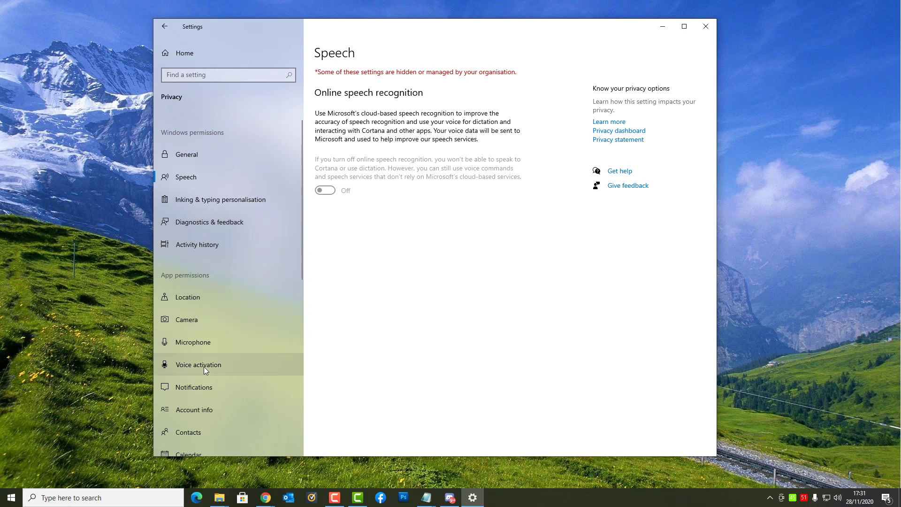
left_click(204, 387)
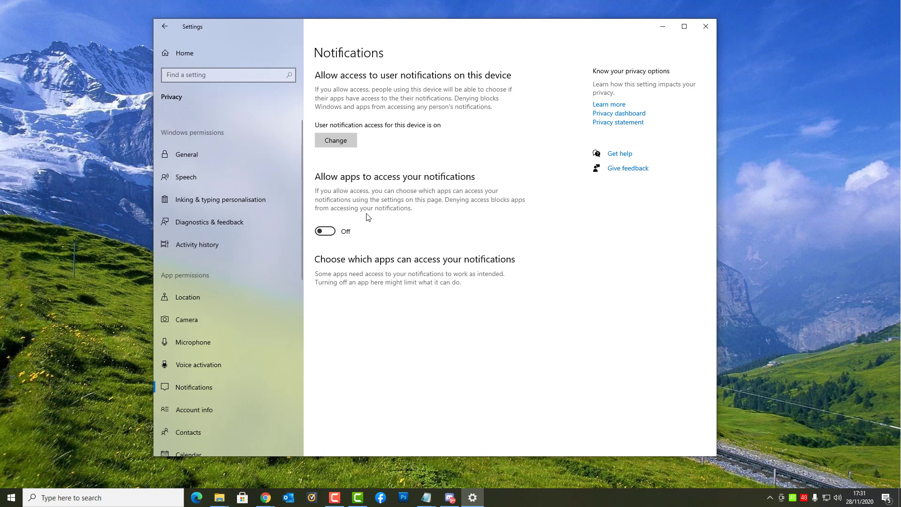
left_click(187, 178)
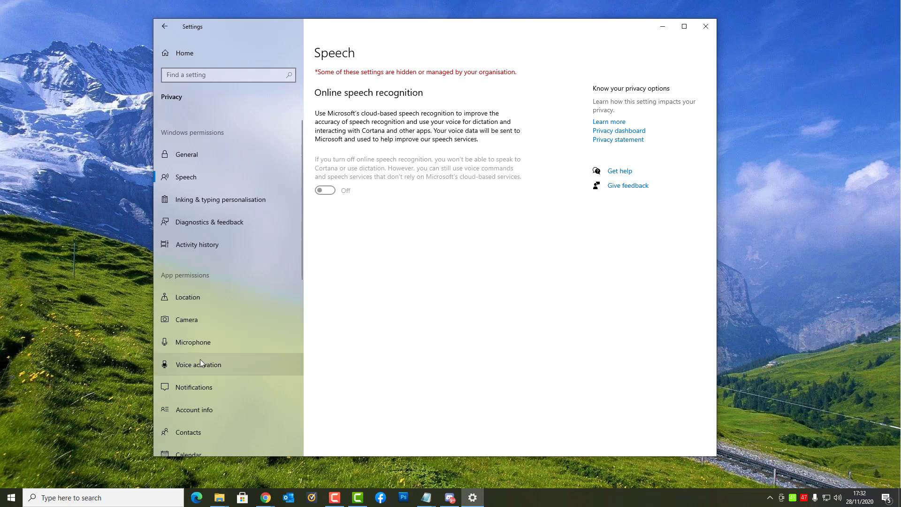
left_click(192, 390)
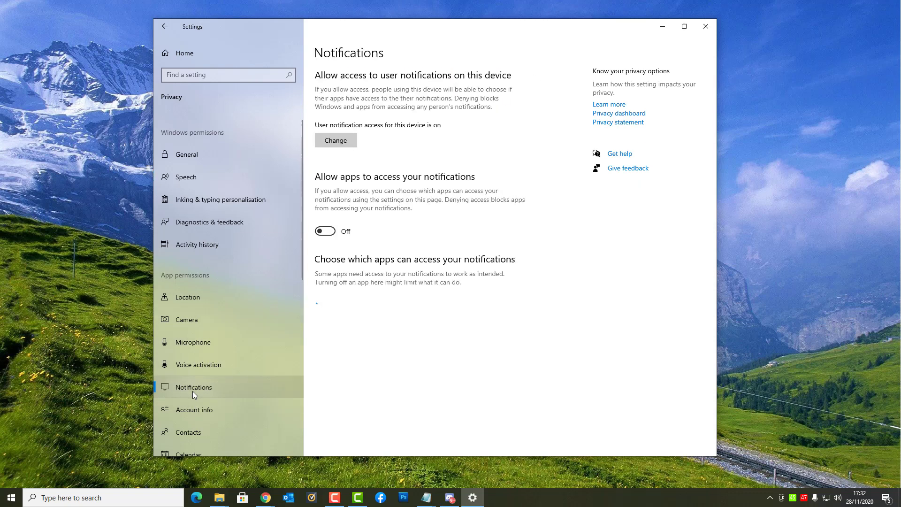
left_click(327, 231)
left_click(330, 234)
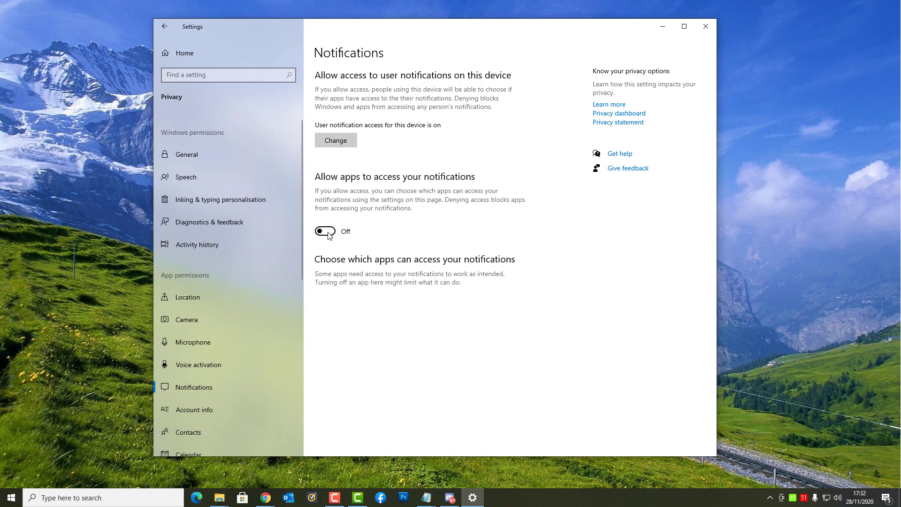
left_click(329, 232)
left_click(328, 233)
scroll(176, 388, "down", 2)
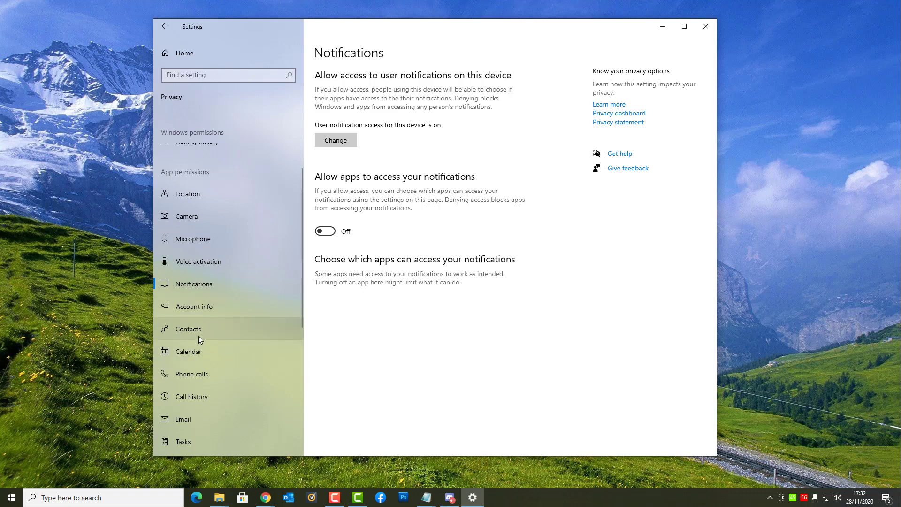
scroll(198, 336, "down", 2)
scroll(199, 325, "down", 6)
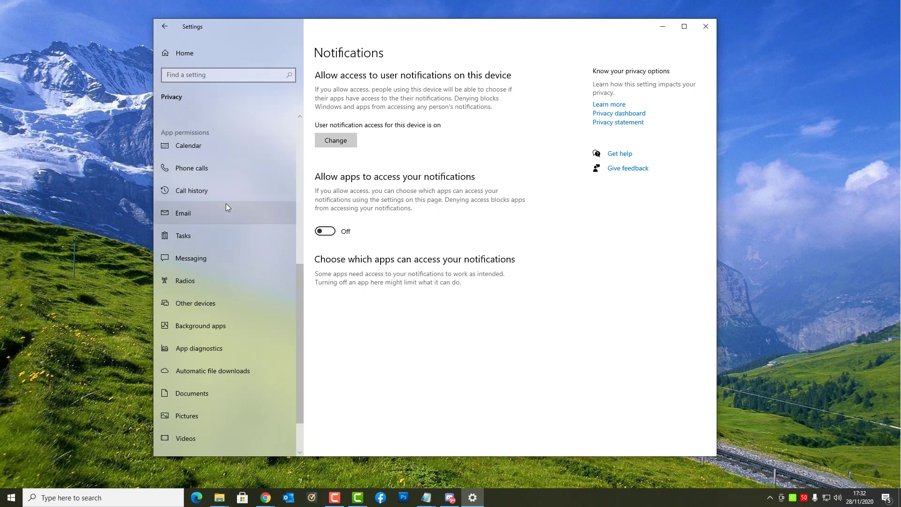
scroll(218, 280, "up", 3)
scroll(217, 281, "up", 5)
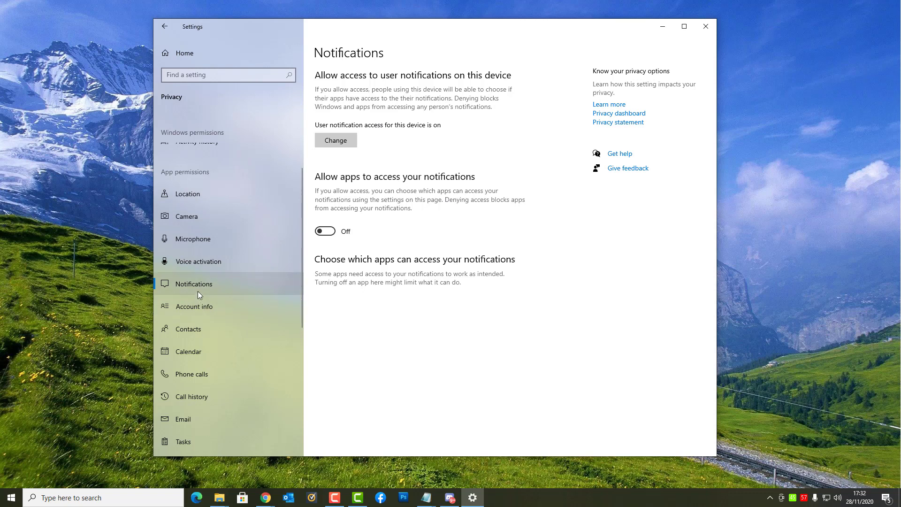
scroll(198, 291, "up", 4)
left_click(188, 177)
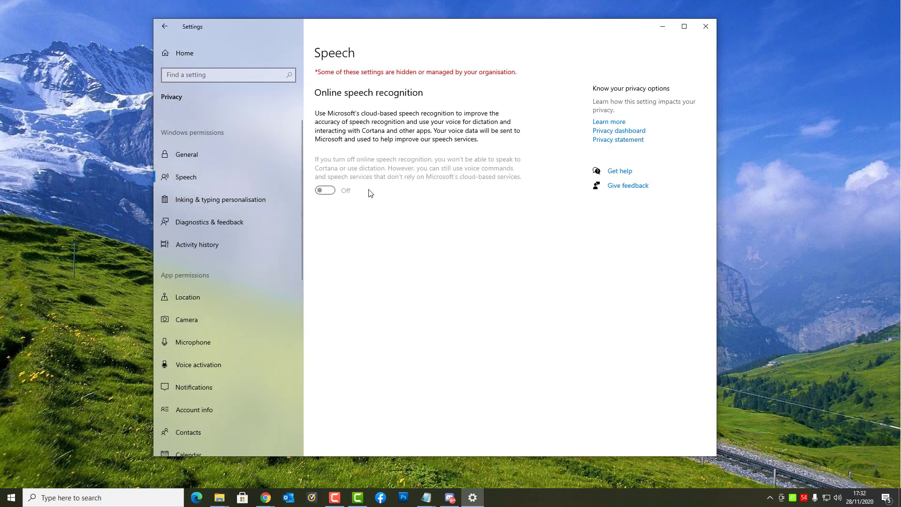
Close Settings and browse the DoNotSpy10, WPD, Blackbird and W10Privacy tool tabs in Chrome
left_click(705, 26)
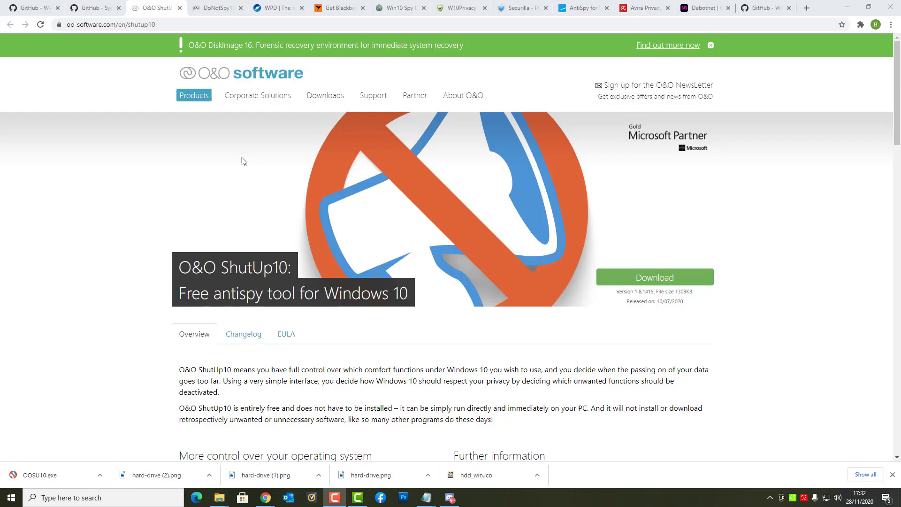
left_click(214, 10)
left_click(284, 13)
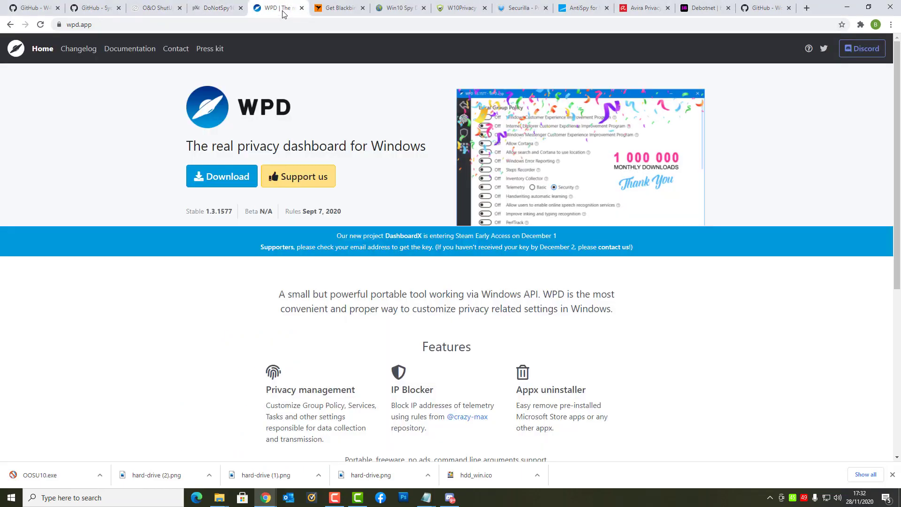
left_click(337, 14)
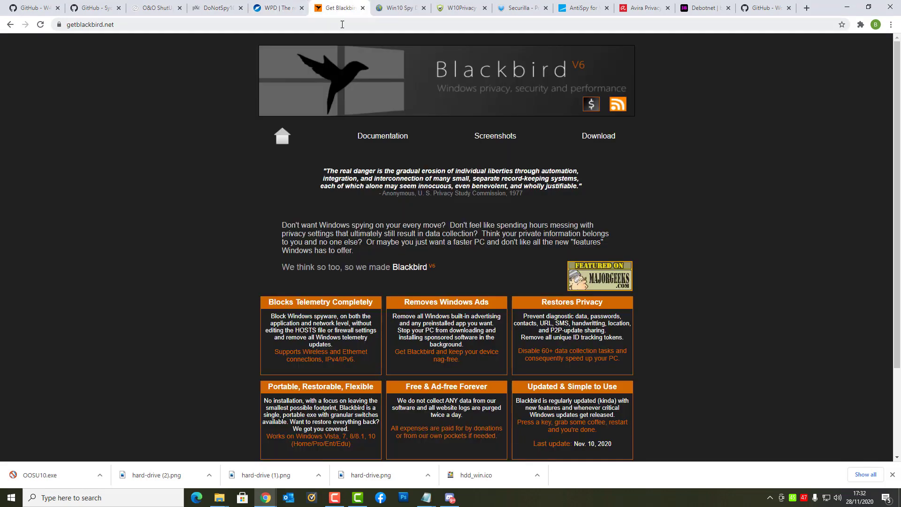
left_click(402, 10)
left_click(461, 9)
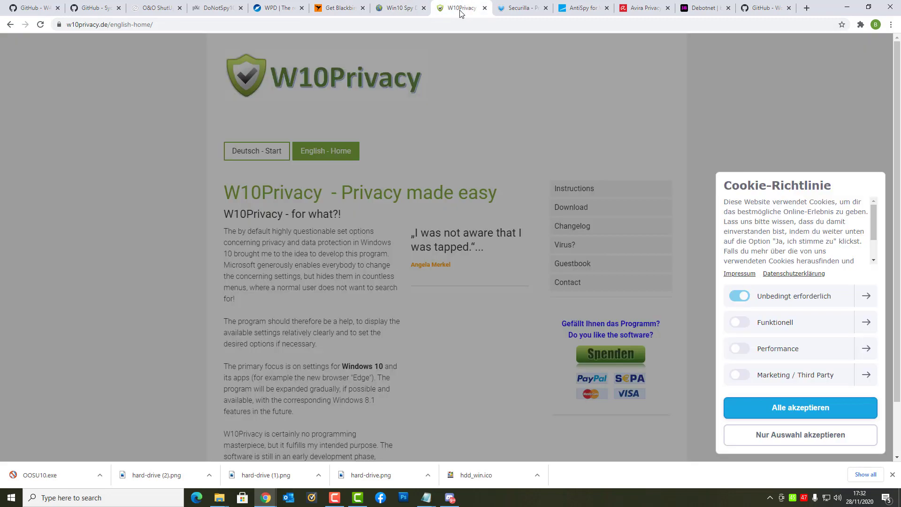
Browse the Securilla, Ashampoo AntiSpy, Avira and Debotnet privacy tool tabs
left_click(524, 9)
left_click(587, 9)
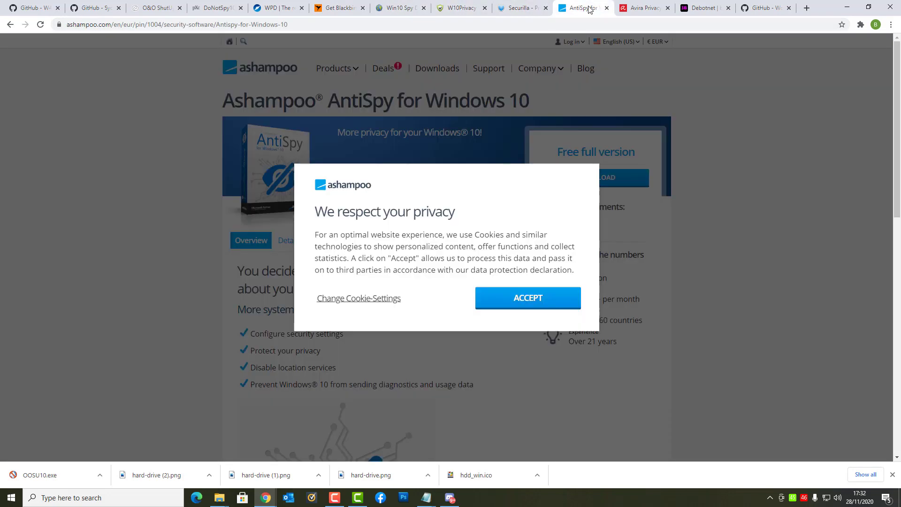
left_click(651, 10)
left_click(696, 10)
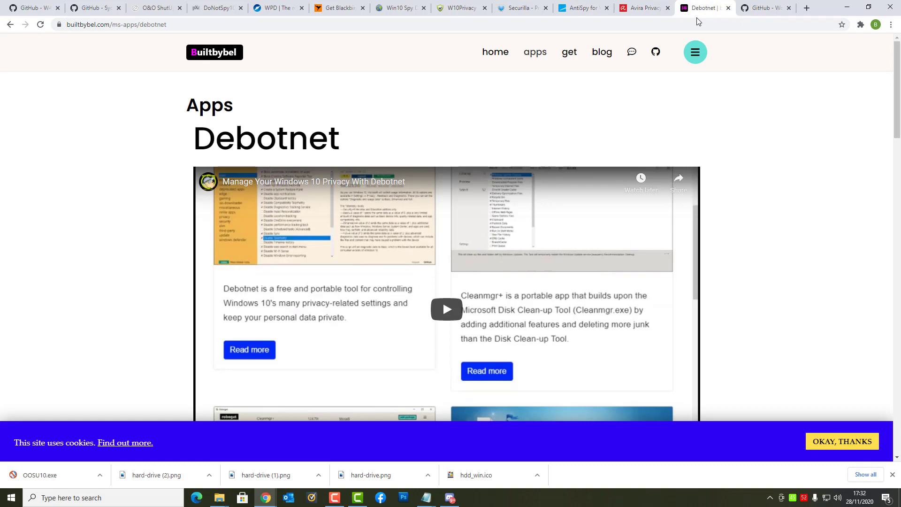
Switch to the Destroy Windows 10 Spying GitHub tab, then minimize Chrome
left_click(765, 11)
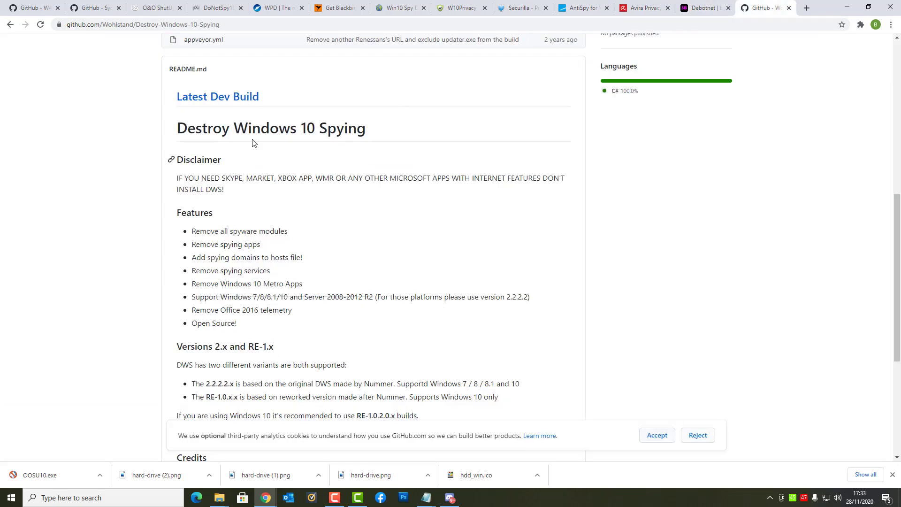
scroll(228, 152, "up", 8)
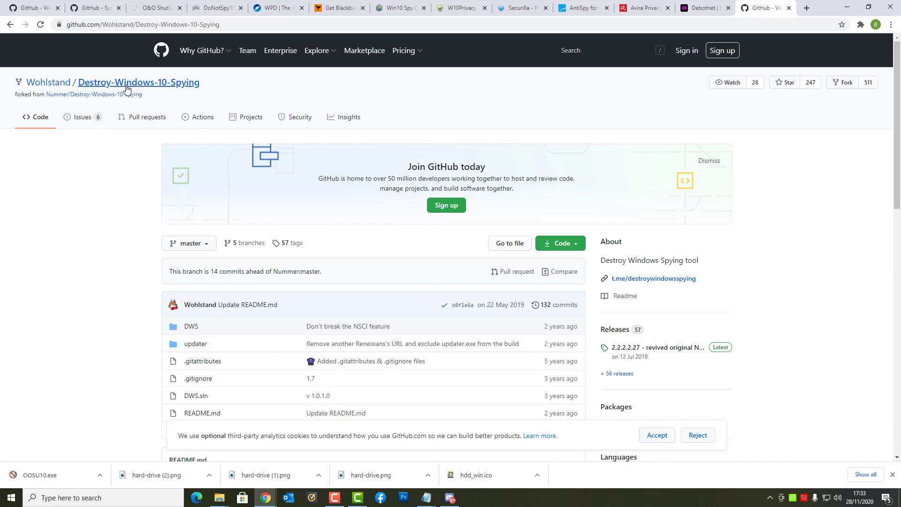
left_click(848, 7)
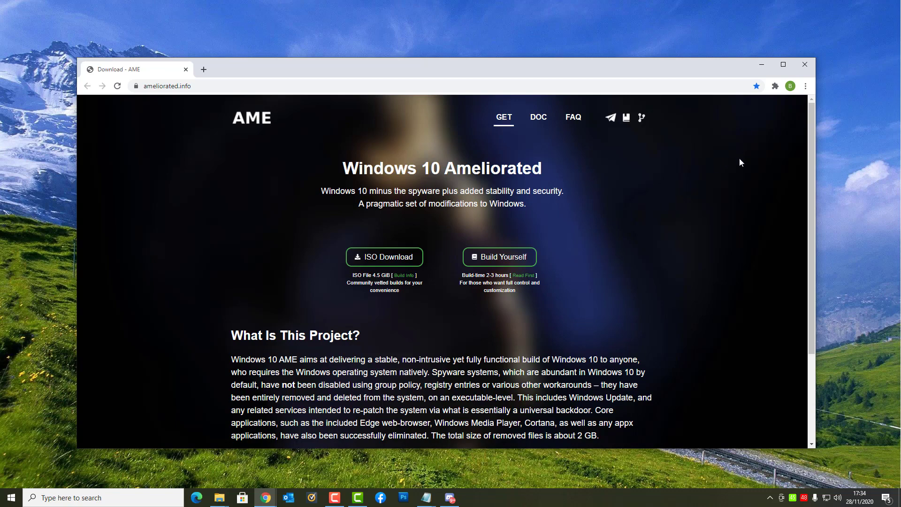
Scroll down the ameliorated.info Windows 10 AME page and back up to the top
scroll(706, 258, "down", 2)
scroll(700, 274, "down", 1)
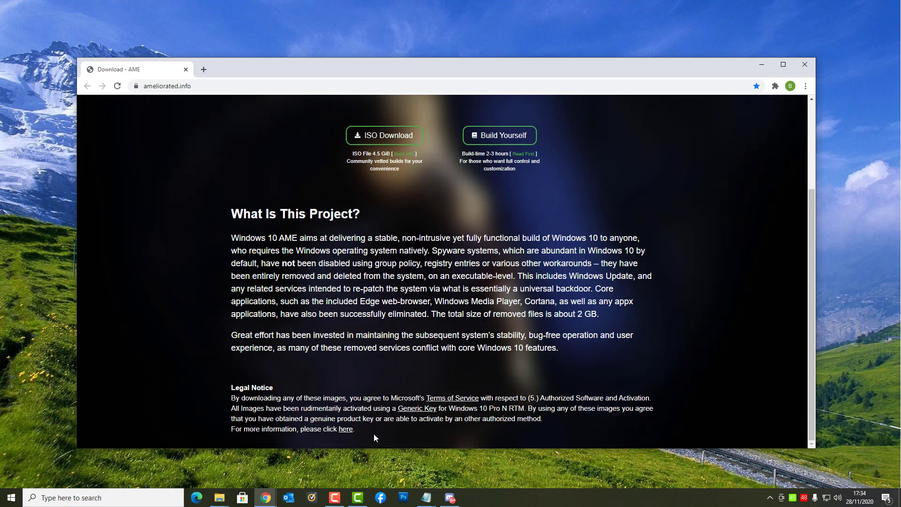
scroll(374, 434, "up", 3)
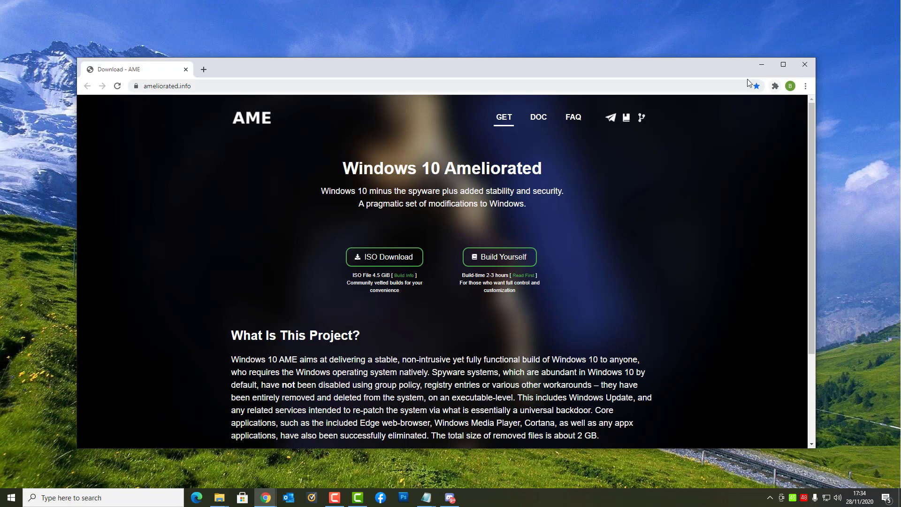
Minimize the ameliorated.info Chrome window to show the desktop
left_click(762, 65)
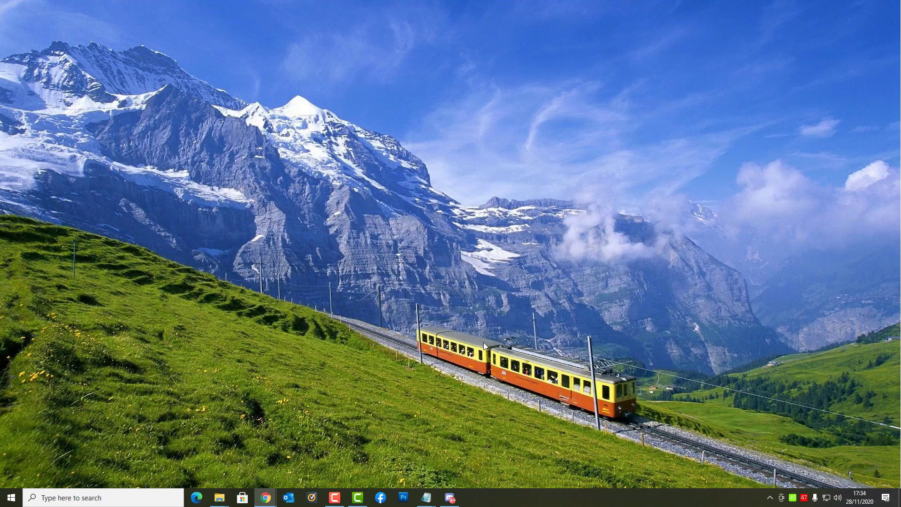